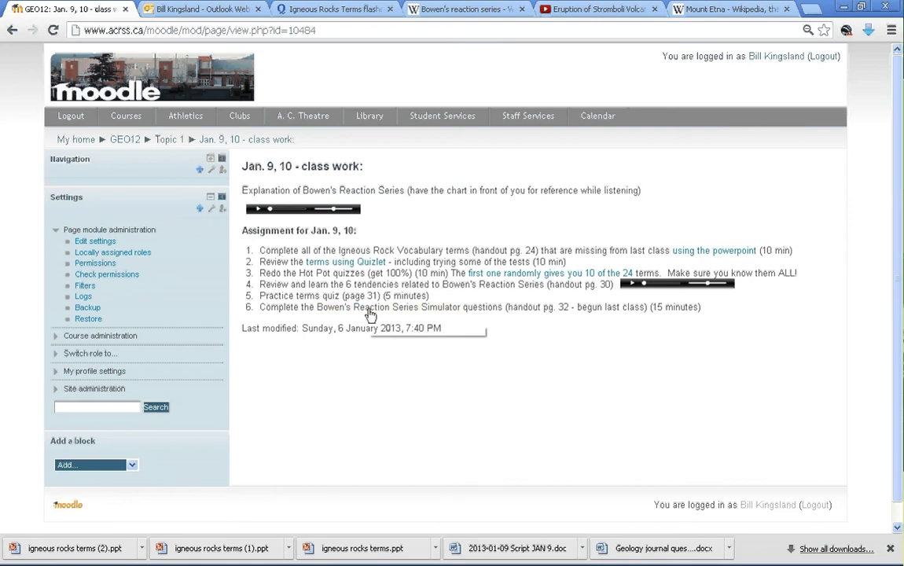
Open the Bowen's Reaction Series Simulator assignment from the class work list.
click(402, 307)
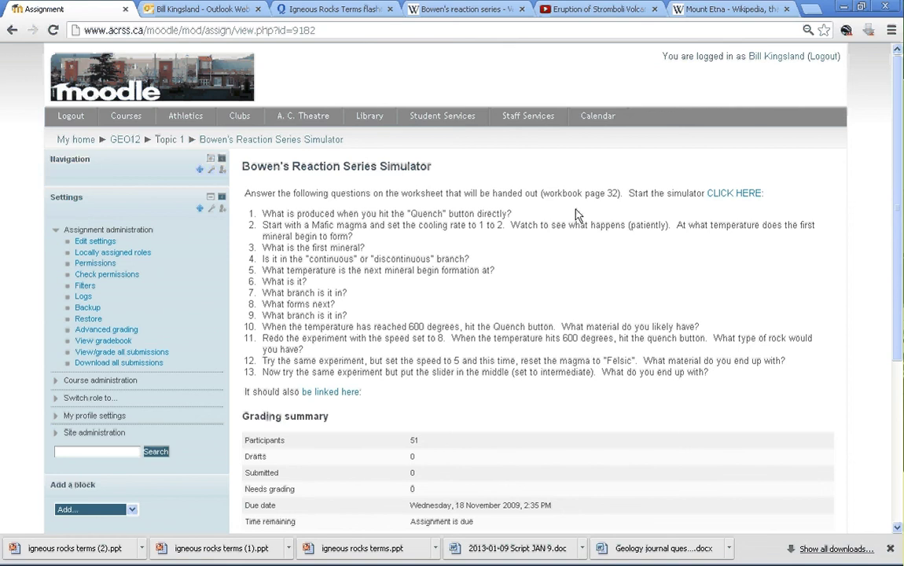
Launch the simulator popup from the FSU exercise page, position it, and allow Java to run.
click(744, 197)
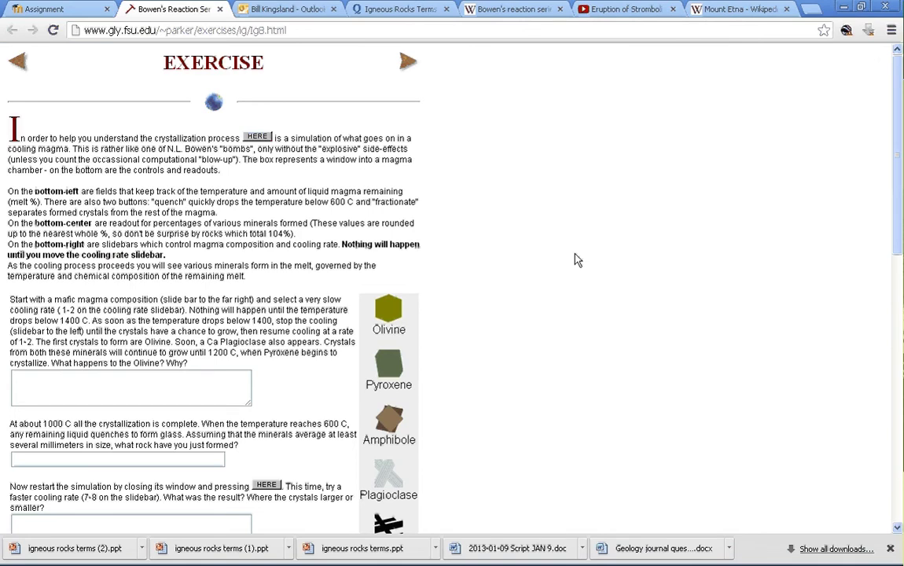
click(256, 139)
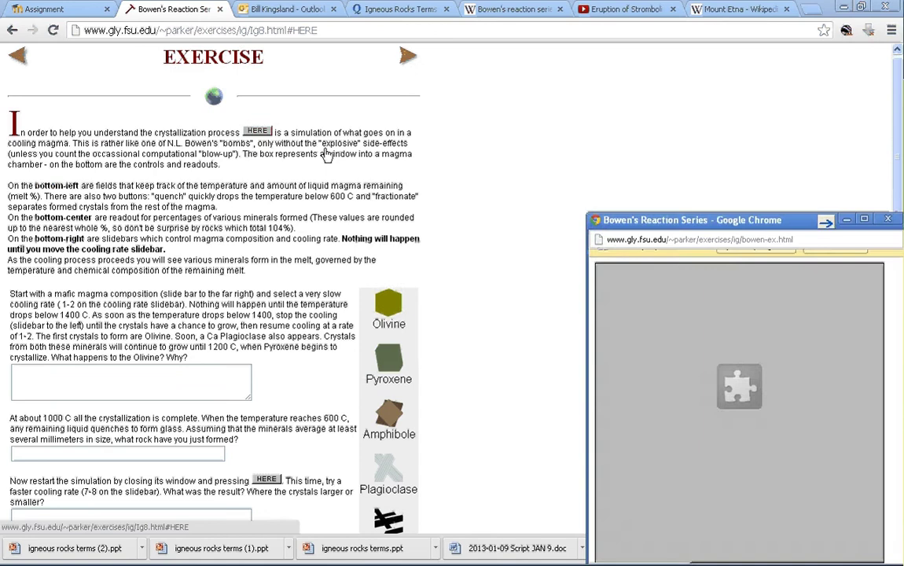
drag(742, 227, 453, 81)
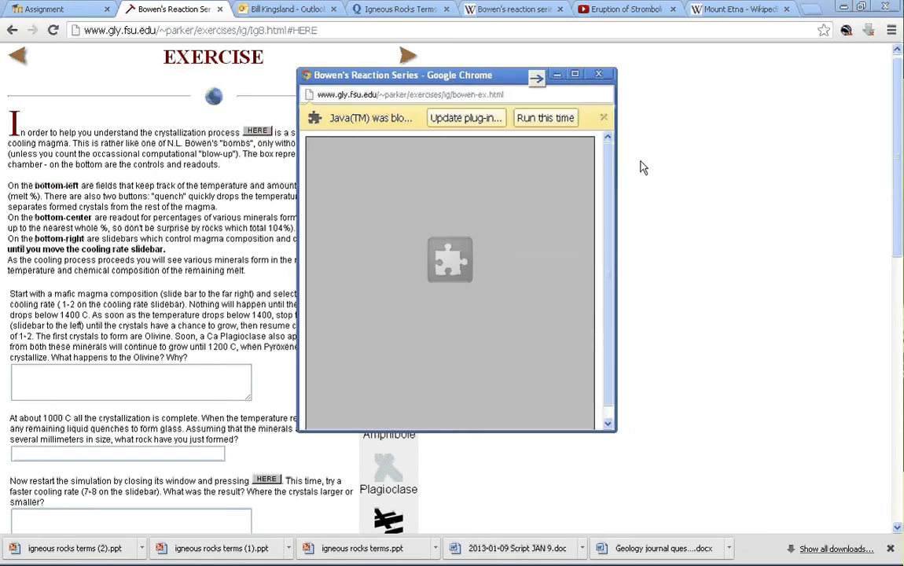
click(540, 120)
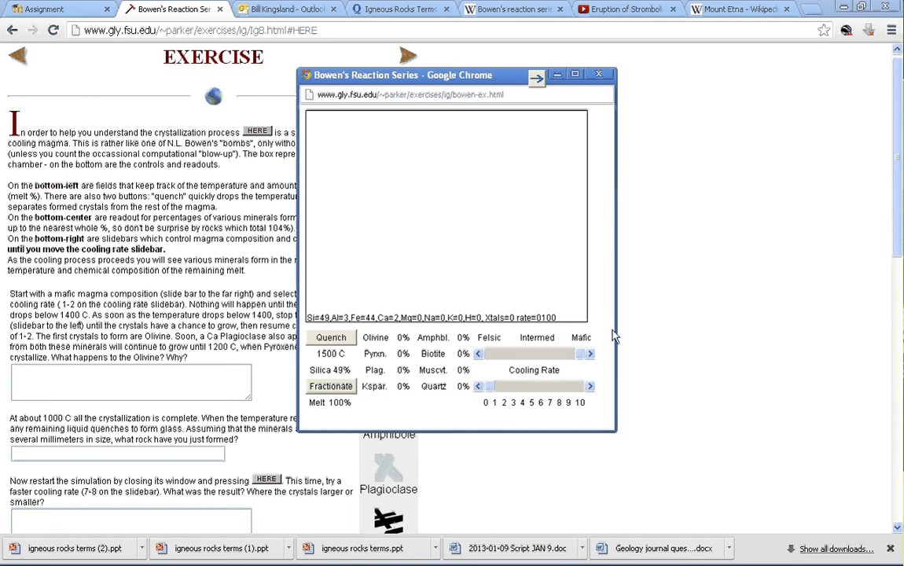
Slide the magma composition through intermediate and felsic, ending fully mafic at 49% silica.
drag(580, 354, 539, 364)
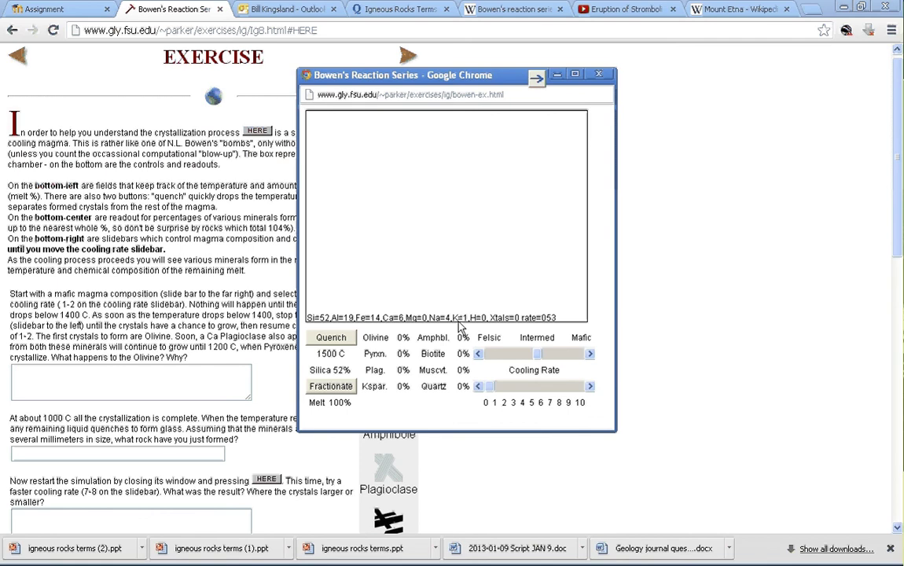
drag(537, 355, 470, 358)
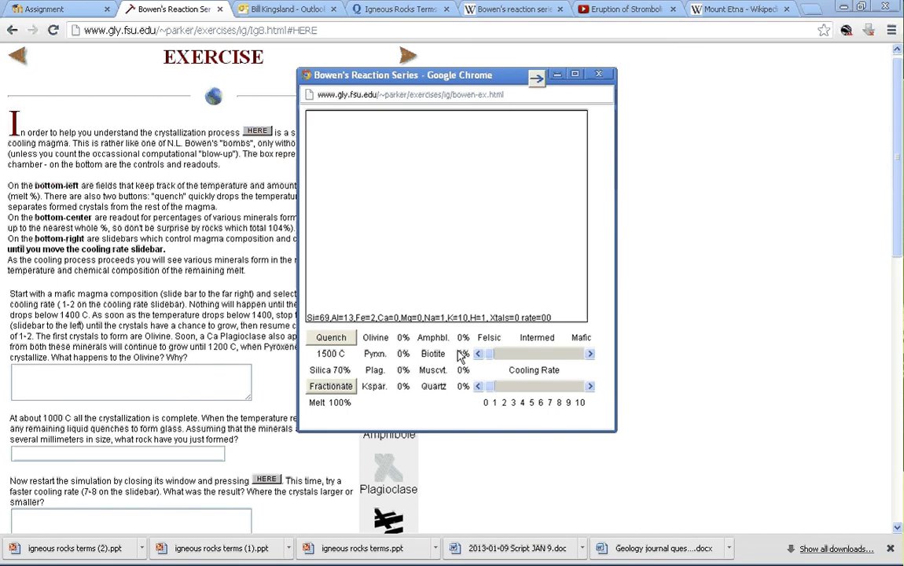
mouse_move(490, 361)
mouse_down()
mouse_move(577, 347)
mouse_move(579, 359)
mouse_move(482, 362)
mouse_up()
drag(489, 359, 588, 361)
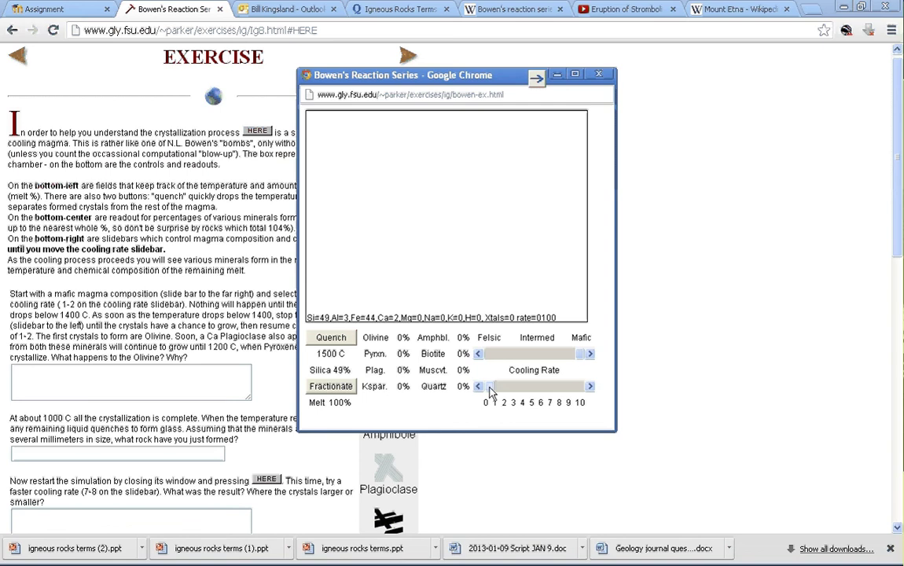
Set a slow cooling rate and let the mafic melt crystallize to 77% pyroxene at 875 C.
mouse_move(489, 389)
mouse_down()
mouse_move(505, 391)
mouse_move(497, 390)
mouse_up()
drag(509, 392, 593, 390)
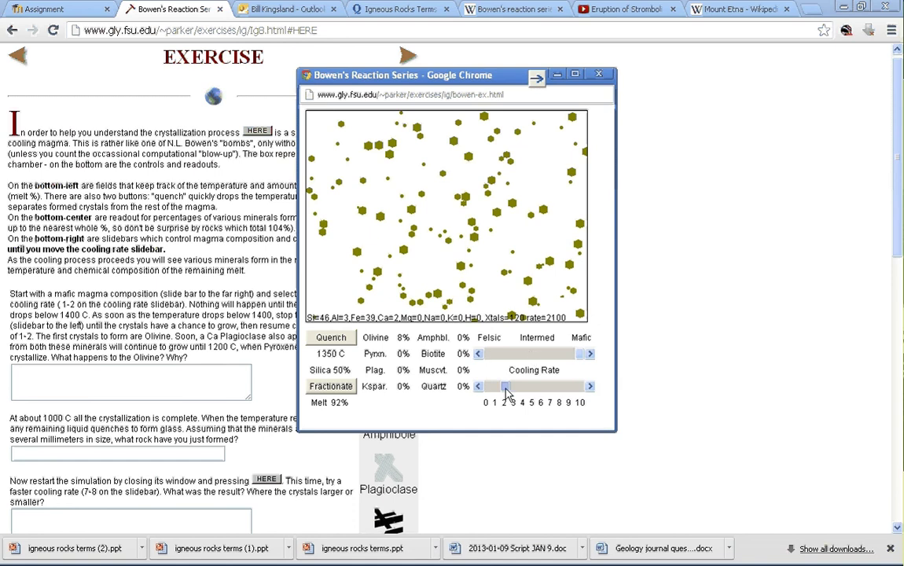
drag(507, 392, 523, 393)
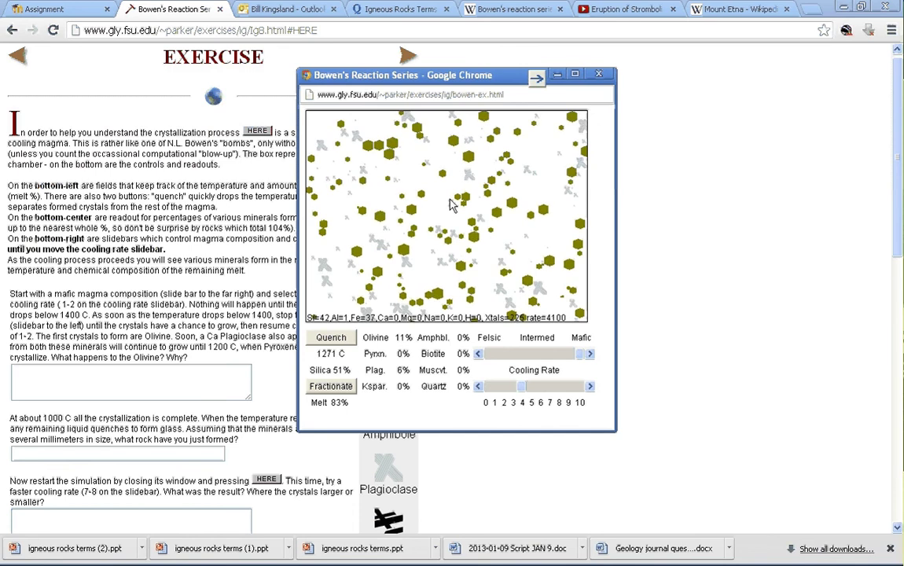
drag(441, 79, 598, 84)
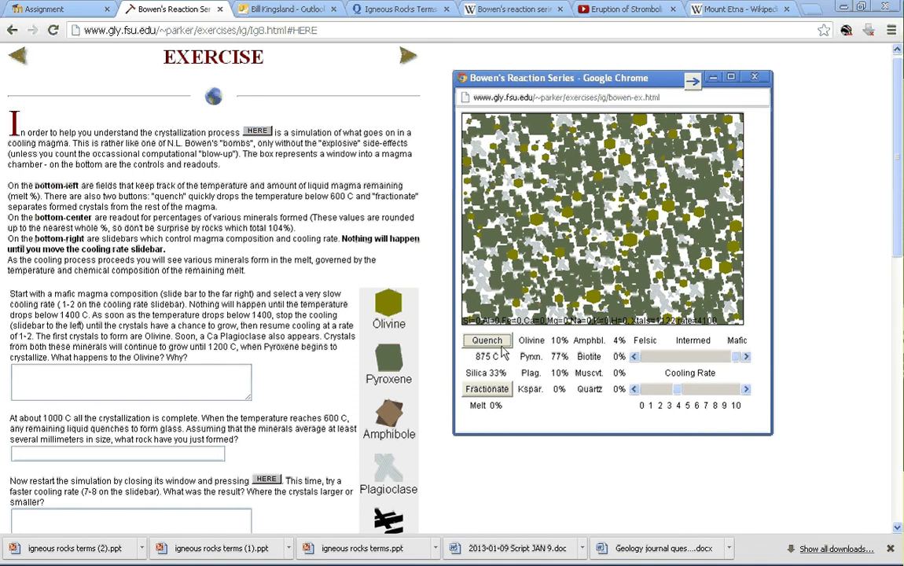
Quench the crystallized rock to 25 C and bring the igneous.PNG minerals chart alongside.
click(500, 344)
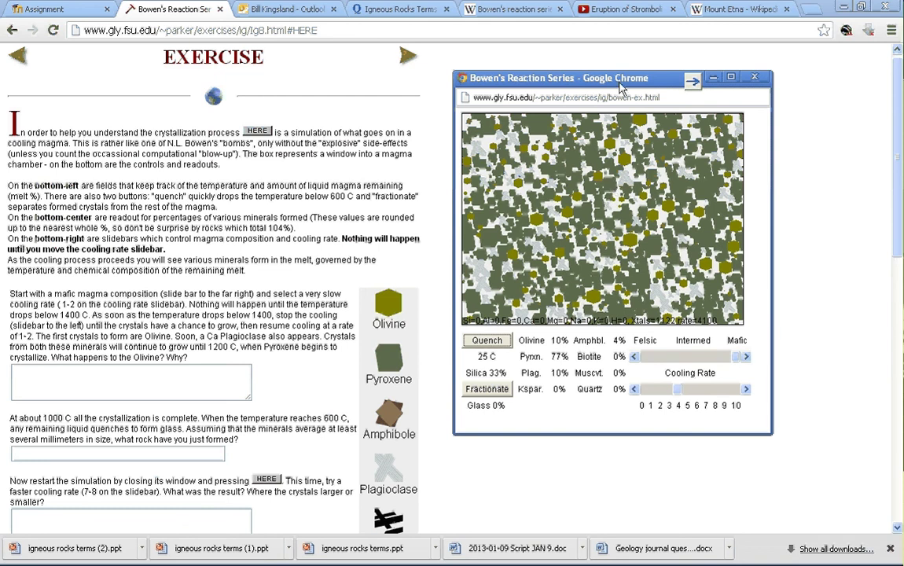
drag(620, 85, 719, 73)
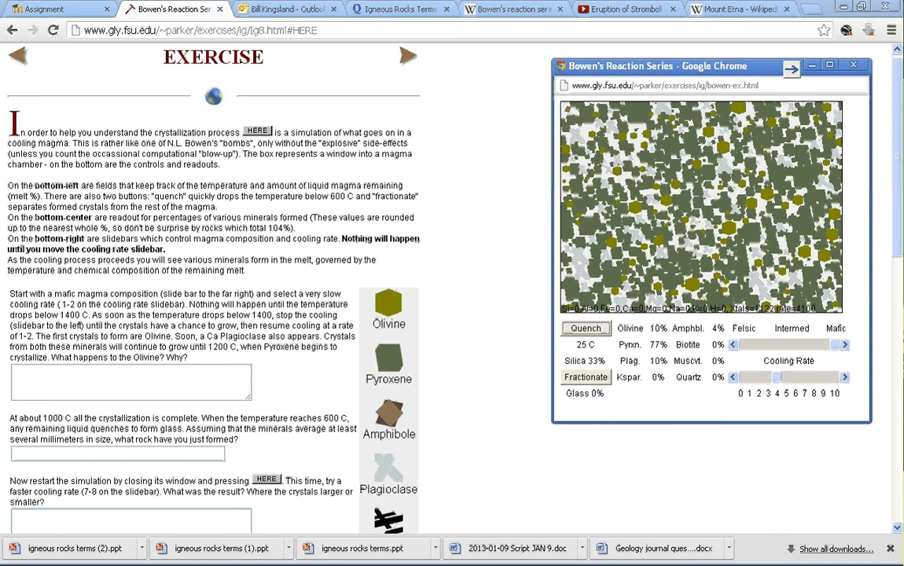
drag(547, 150, 311, 12)
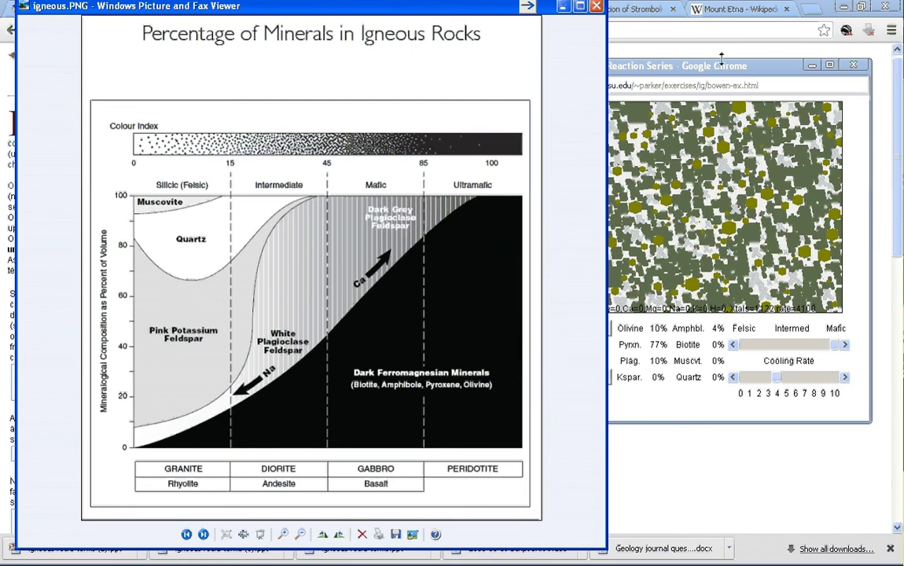
Place the simulator window beside the Percentage of Minerals in Igneous Rocks chart.
drag(721, 59, 743, 52)
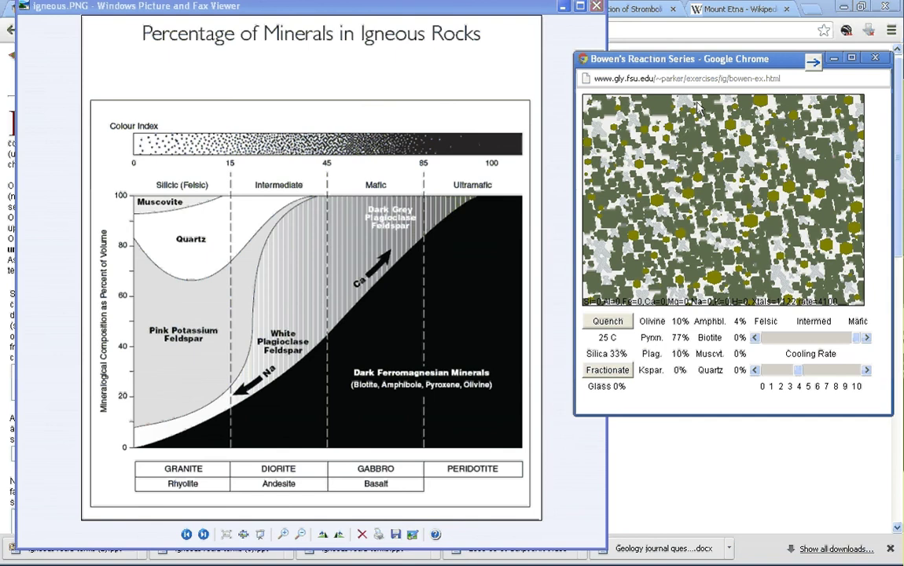
drag(887, 61, 861, 108)
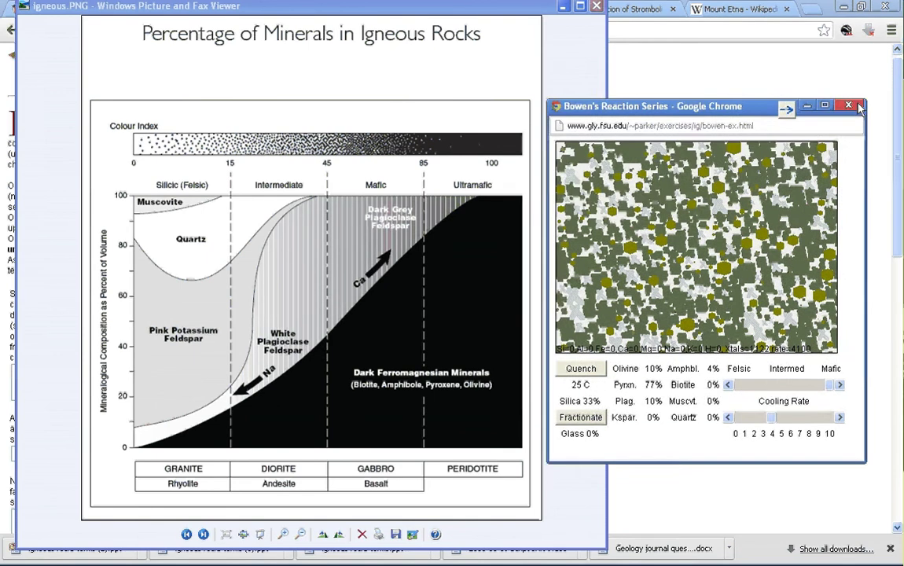
Close the finished run, minimize the chart, and relaunch a fresh simulator with 1500 C mafic melt.
click(856, 106)
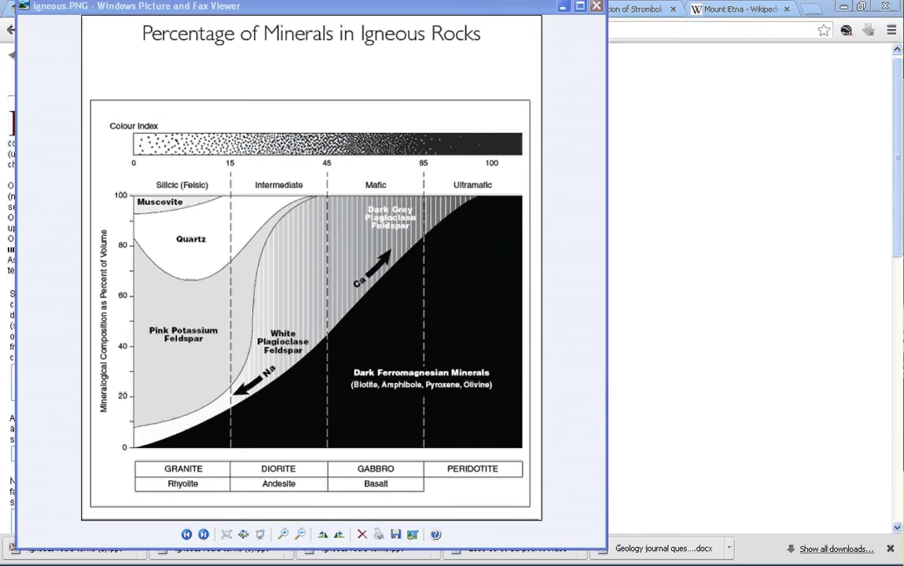
mouse_move(704, 543)
click(559, 7)
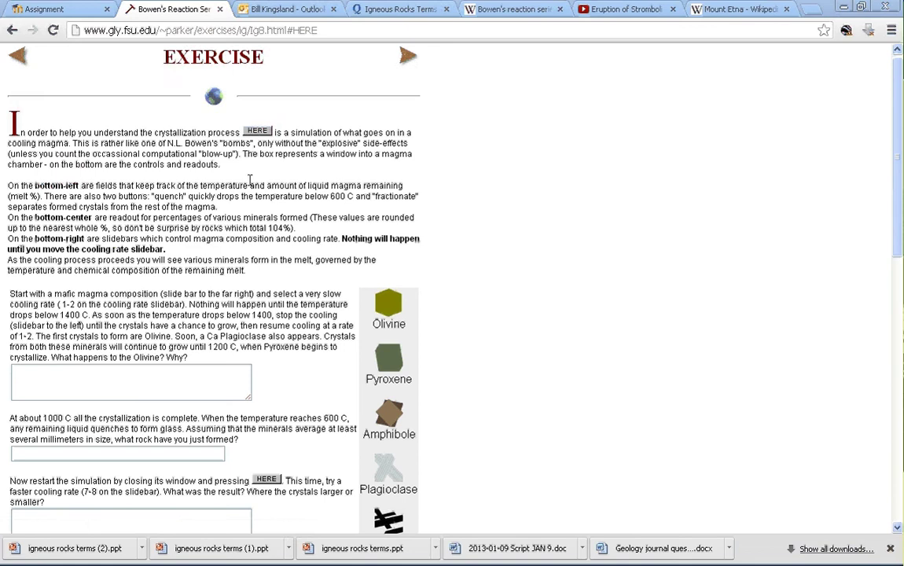
click(258, 132)
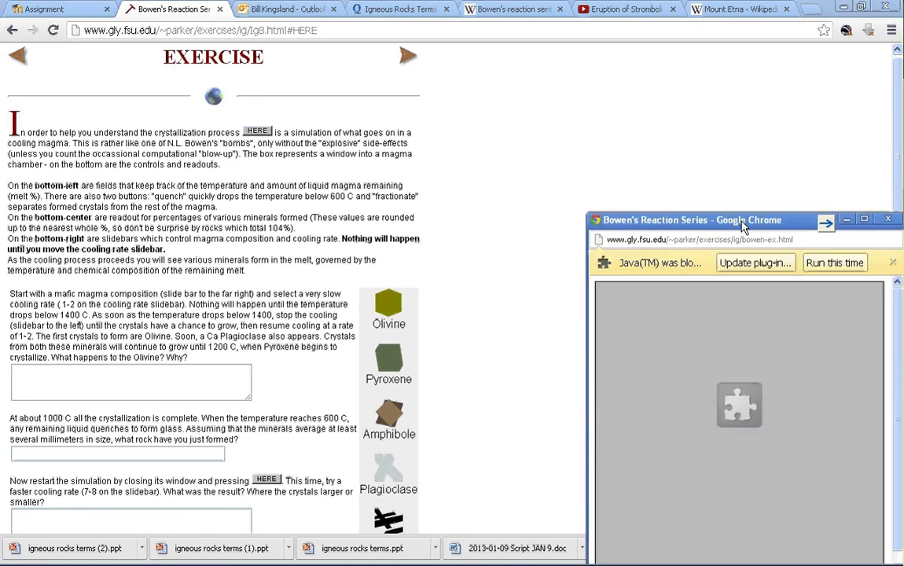
drag(743, 226, 460, 99)
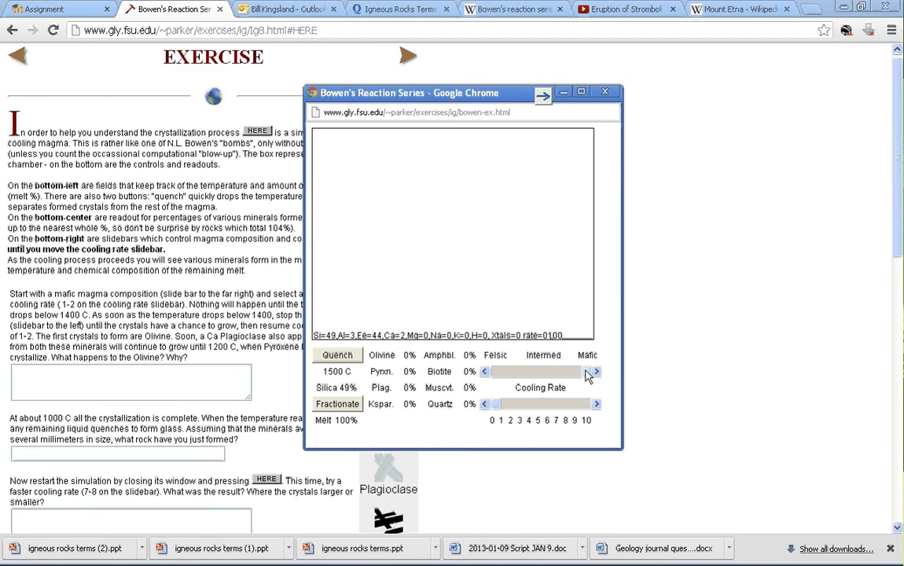
Set an intermediate 53% silica melt and quench it to 100% glass at 25 C.
drag(588, 376, 541, 378)
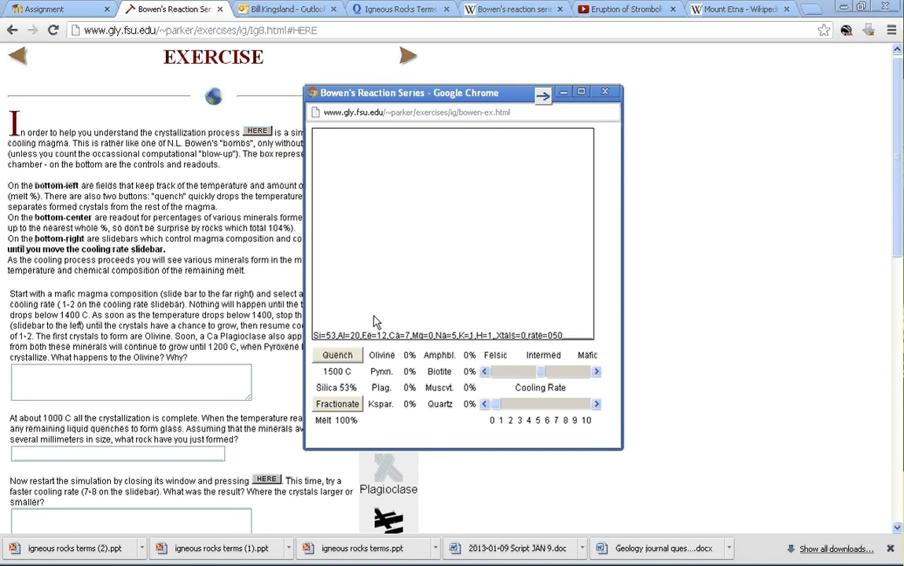
click(338, 356)
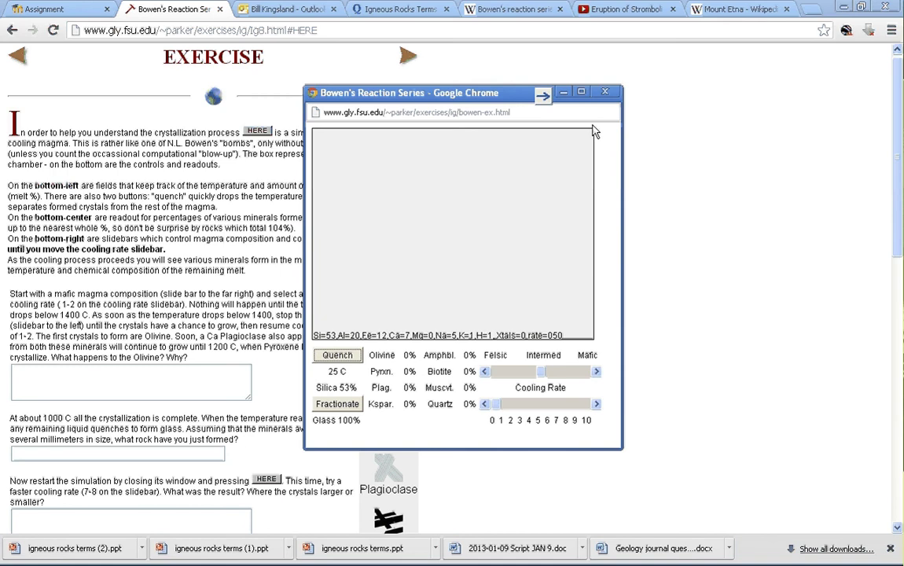
Relaunch the simulator, quench a felsic 70% silica melt to glass, then close it.
click(605, 93)
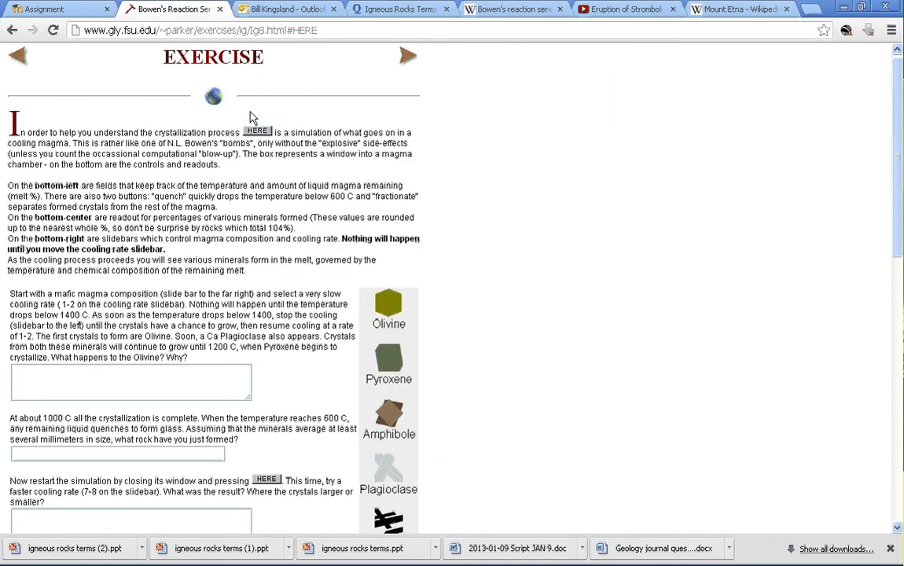
click(257, 130)
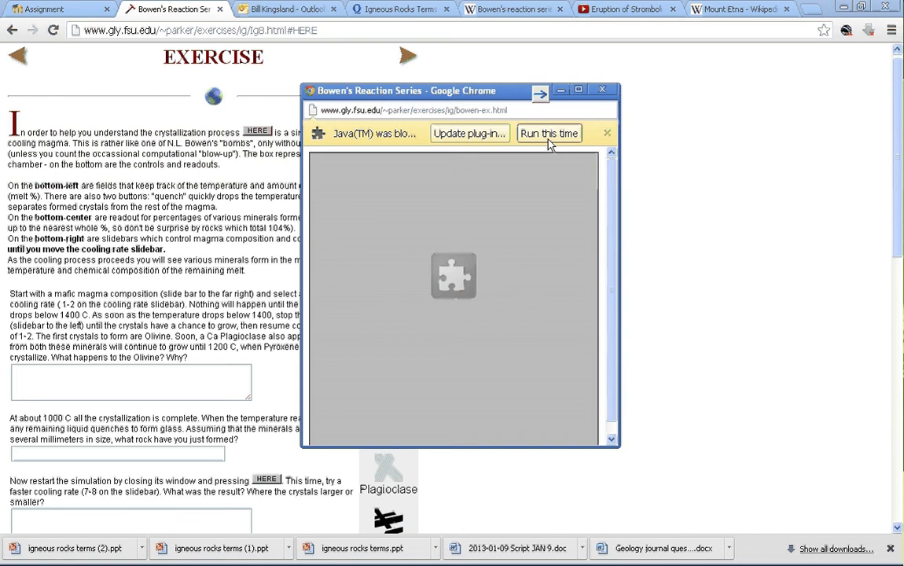
click(549, 135)
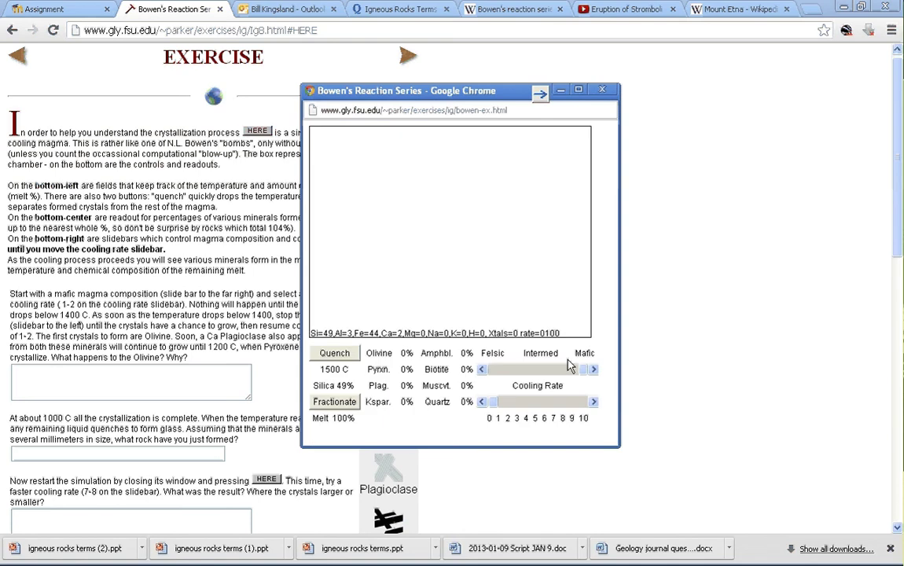
drag(582, 369, 469, 402)
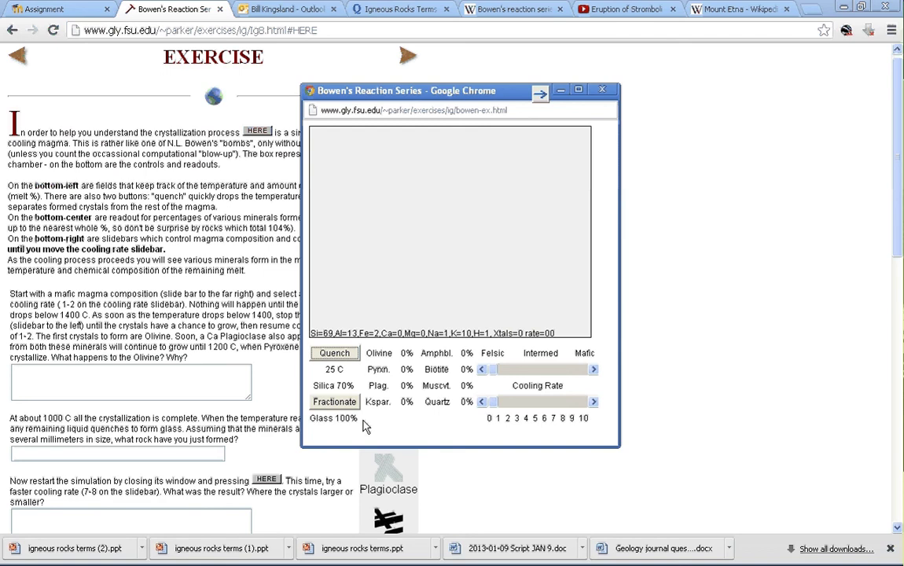
click(601, 92)
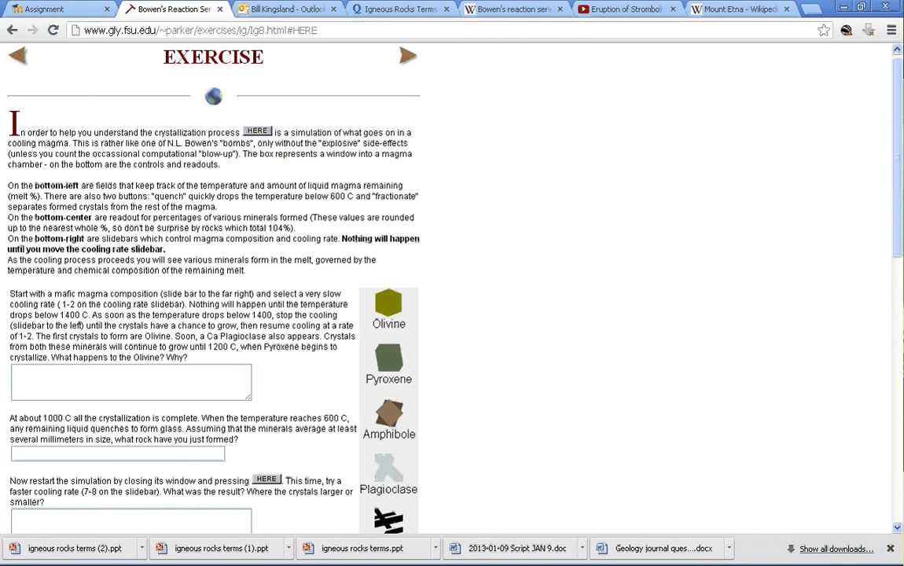
Relaunch the simulator and slowly cool a mafic melt to 1370 C with 8% olivine.
click(257, 132)
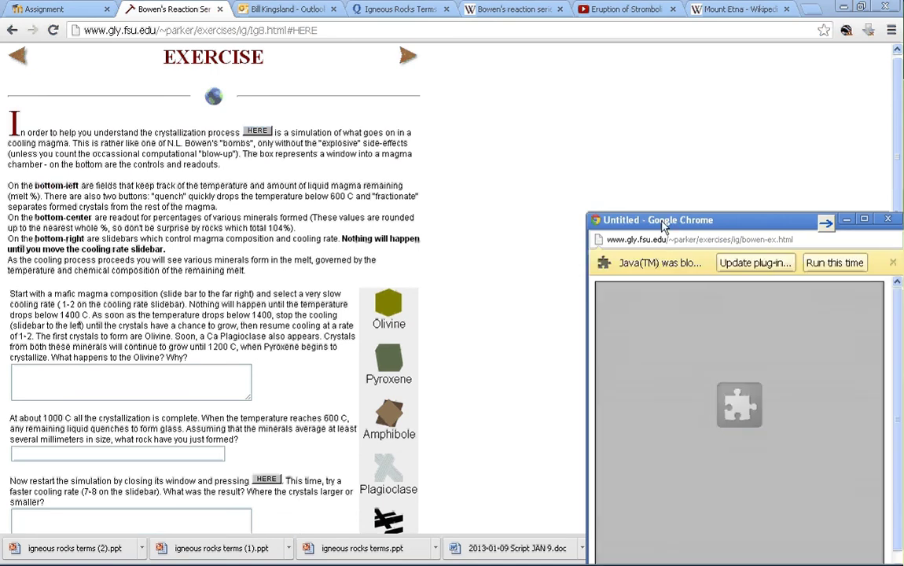
drag(662, 227, 435, 100)
click(607, 137)
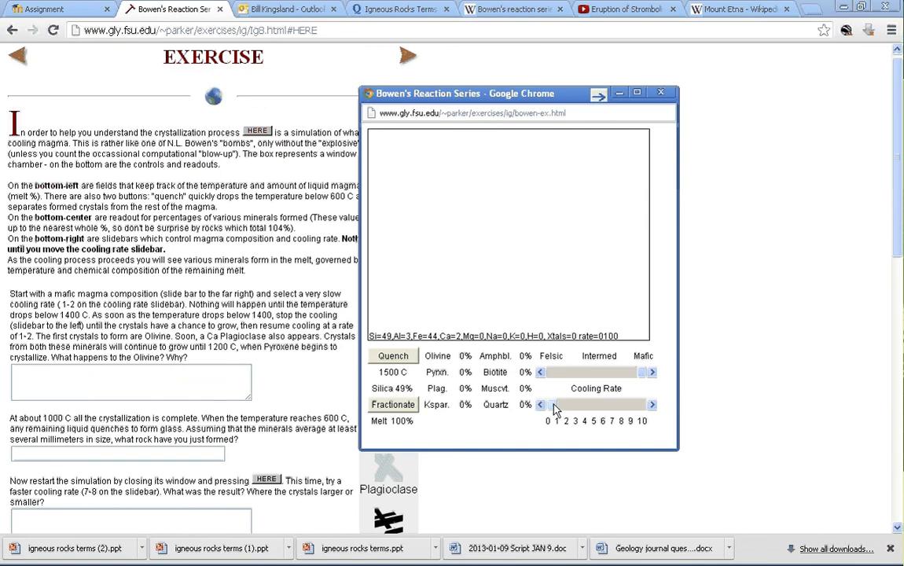
drag(554, 406, 611, 445)
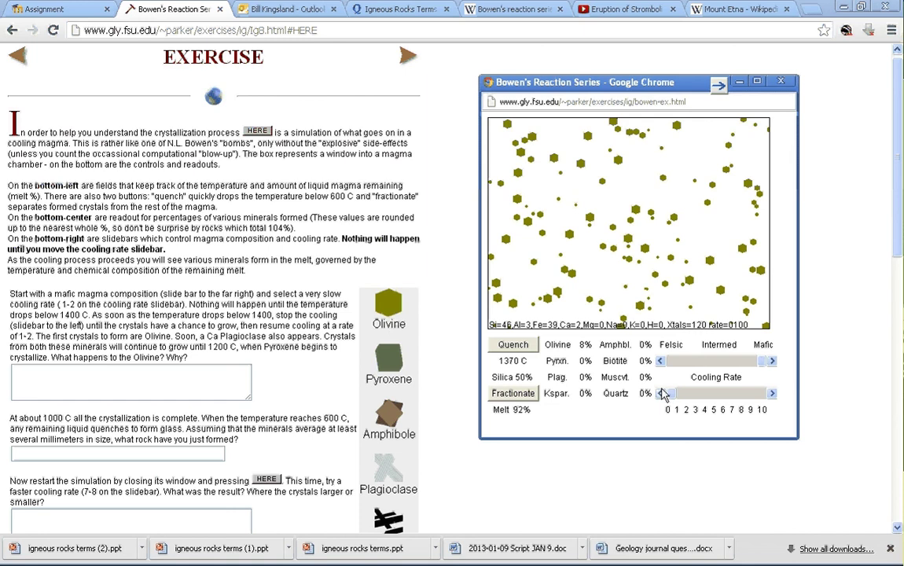
Vary the mafic melt's cooling rate up to about 8, pause, then max it until 0% melt at 993 C.
click(712, 398)
drag(712, 393, 732, 397)
drag(732, 397, 743, 397)
drag(743, 397, 662, 203)
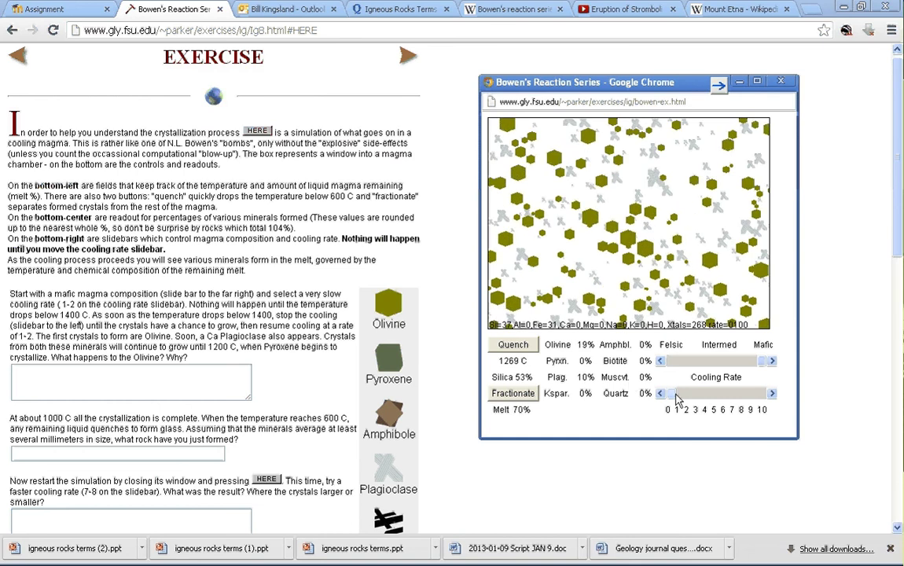
drag(676, 396, 696, 398)
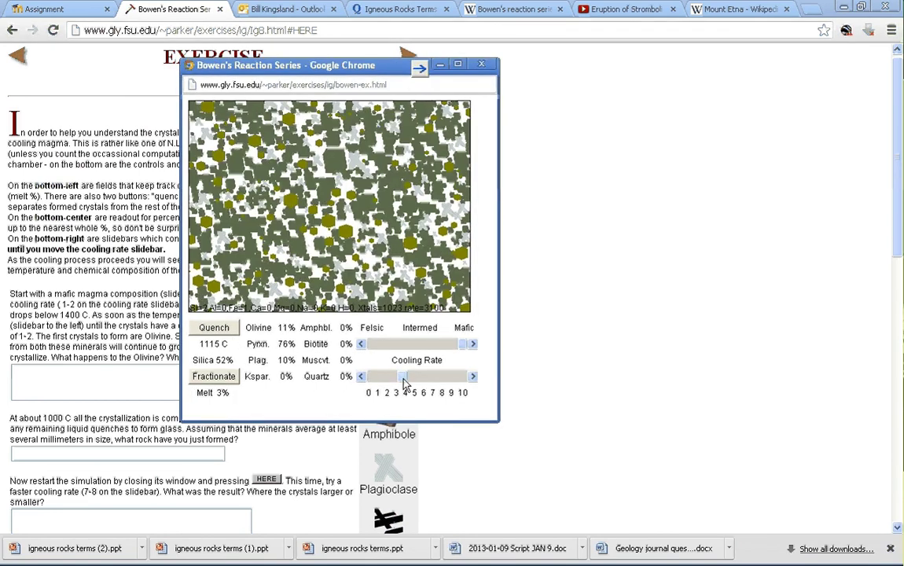
drag(403, 377, 462, 377)
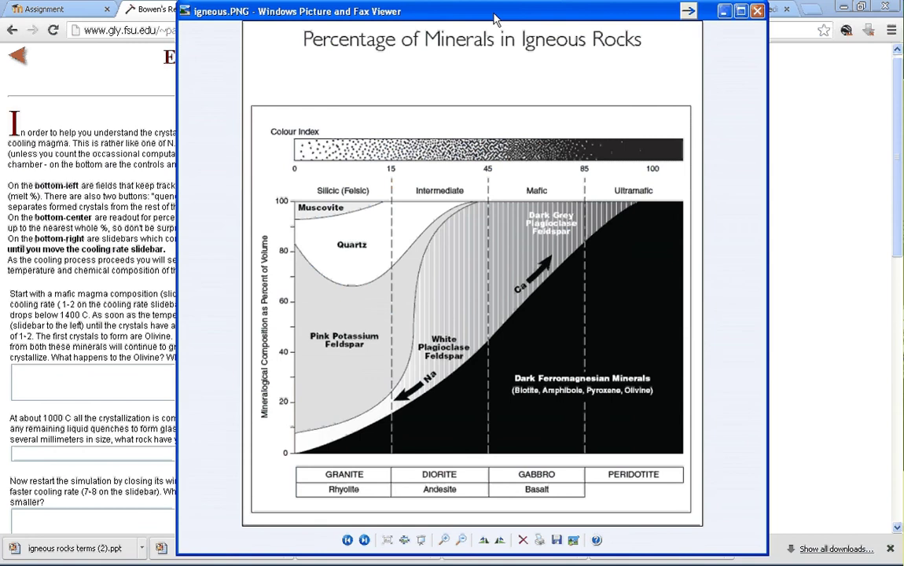
Arrange the crystallized simulator window to the left of the igneous minerals chart.
drag(495, 18, 623, 17)
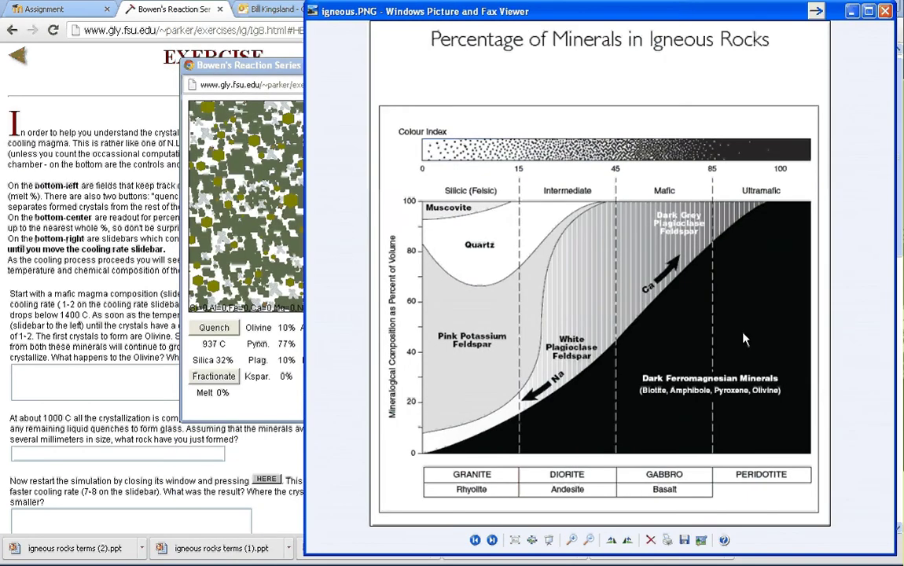
click(291, 69)
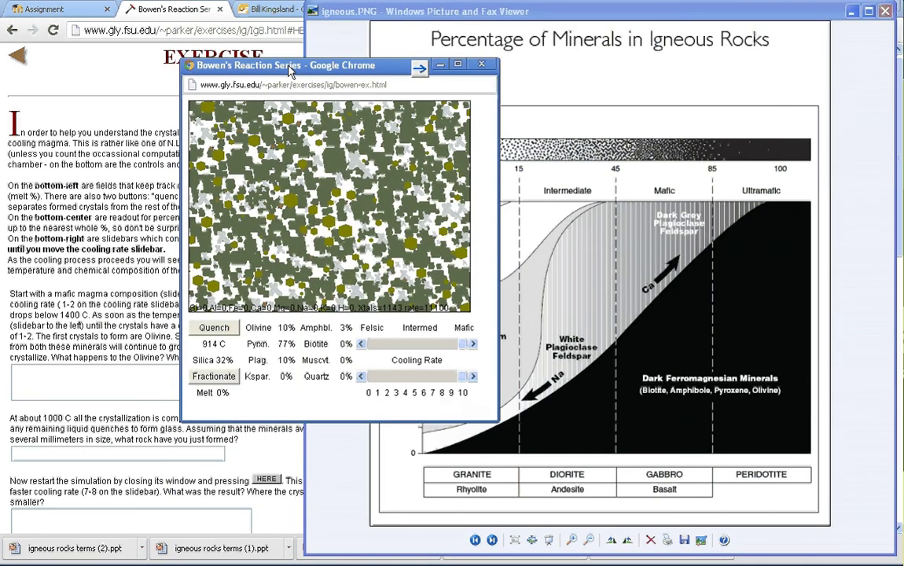
drag(291, 69, 117, 65)
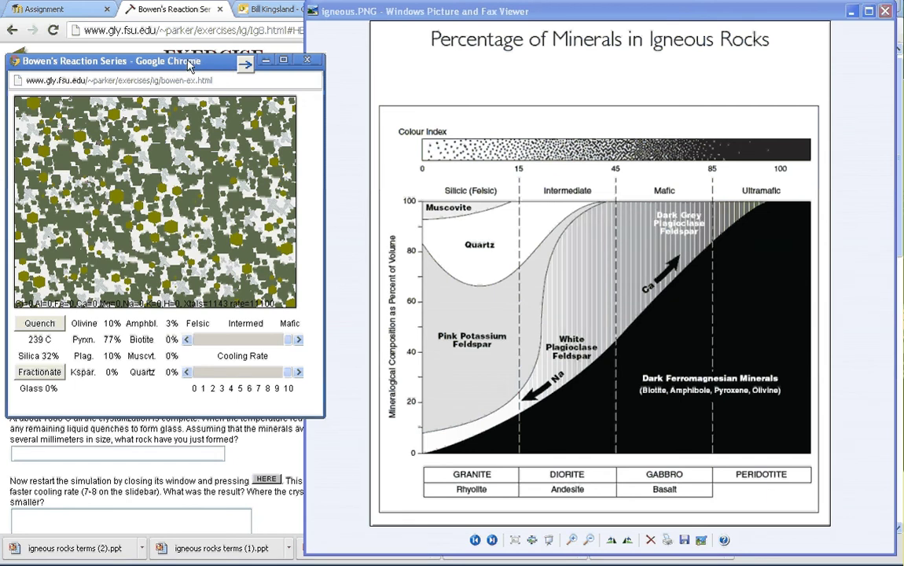
Close the Bowen's Reaction Series simulator and shift the igneous minerals chart leftward.
click(308, 61)
drag(552, 18, 465, 21)
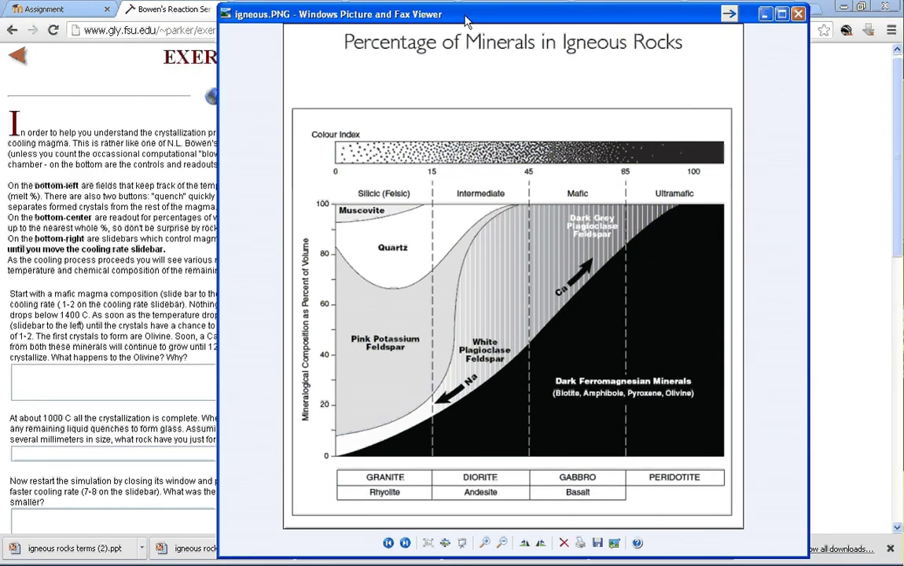
drag(466, 21, 467, 19)
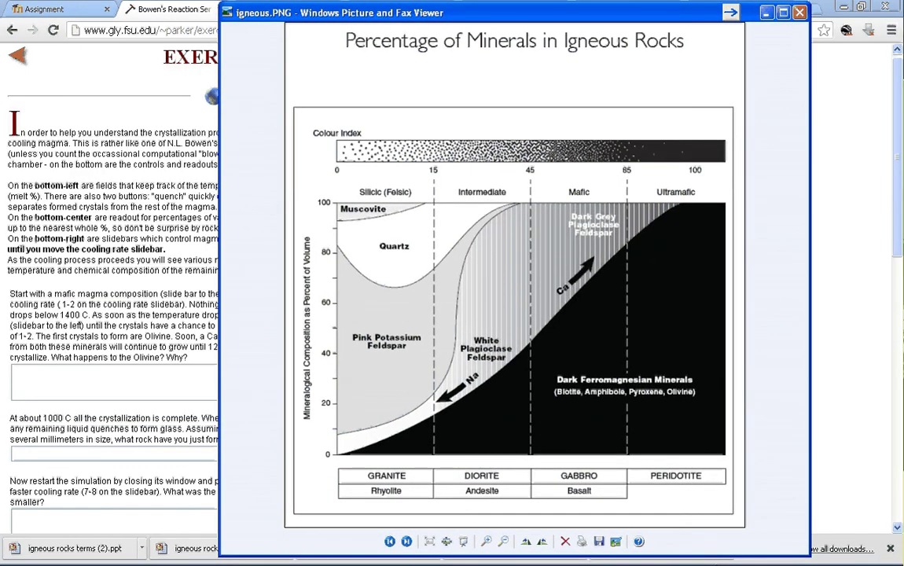
mouse_move(824, 558)
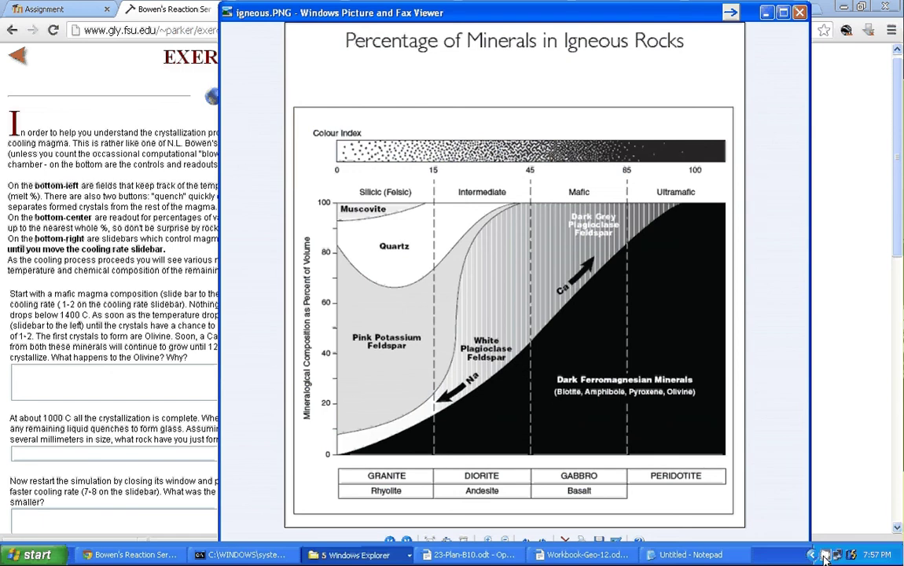